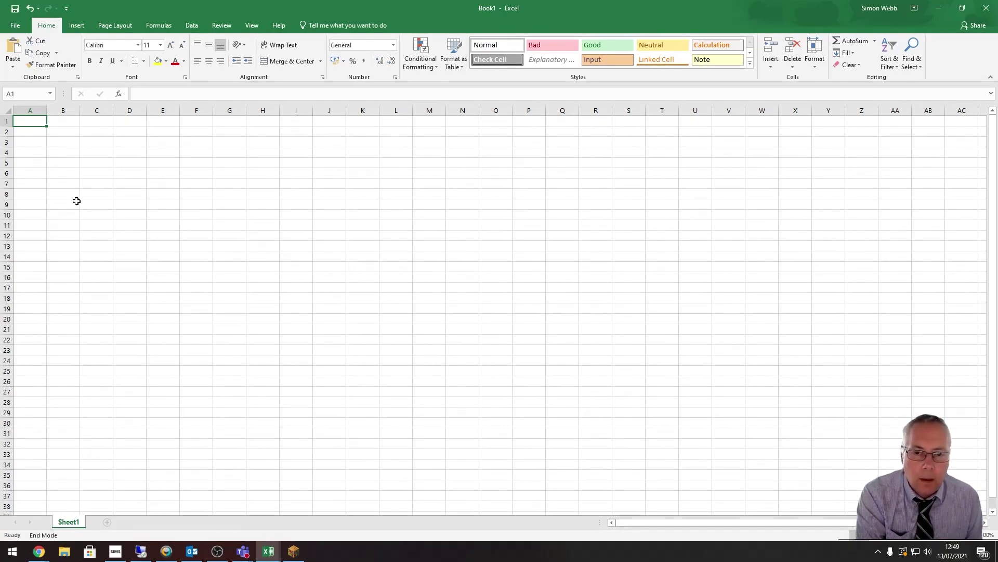
Return to cell A1 and start a From Text/CSV import from Data > Get Data > From File.
click(164, 170)
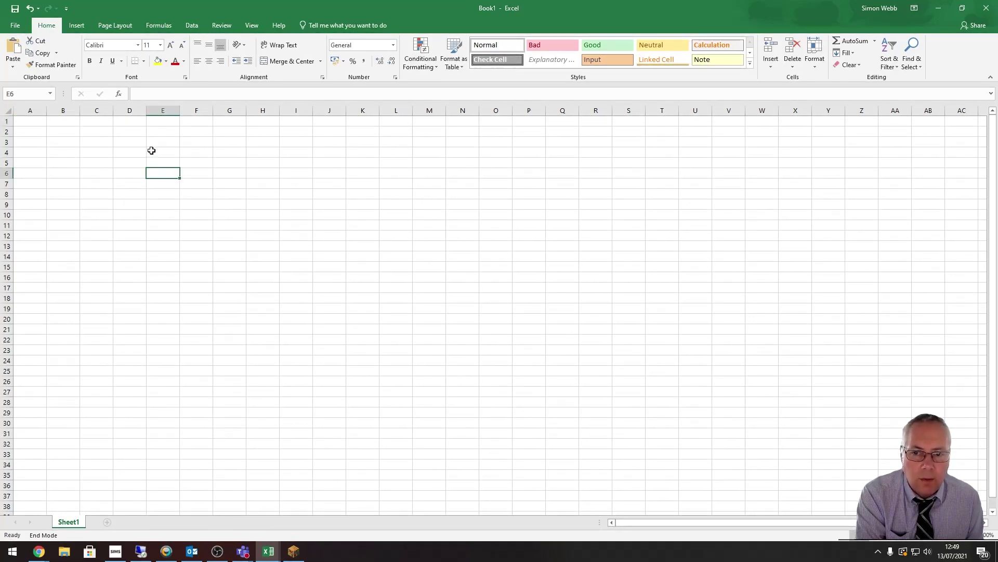
click(35, 123)
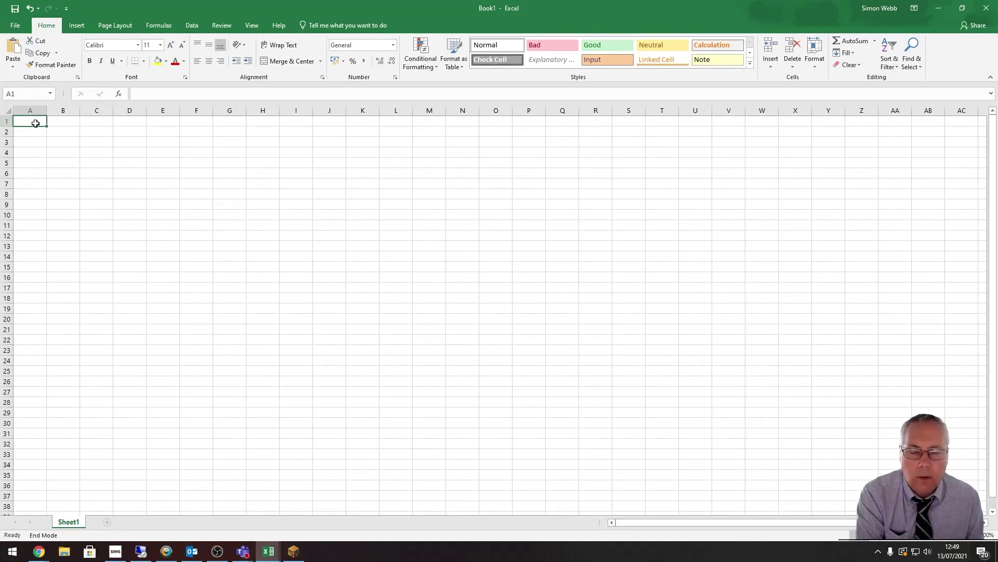
click(195, 24)
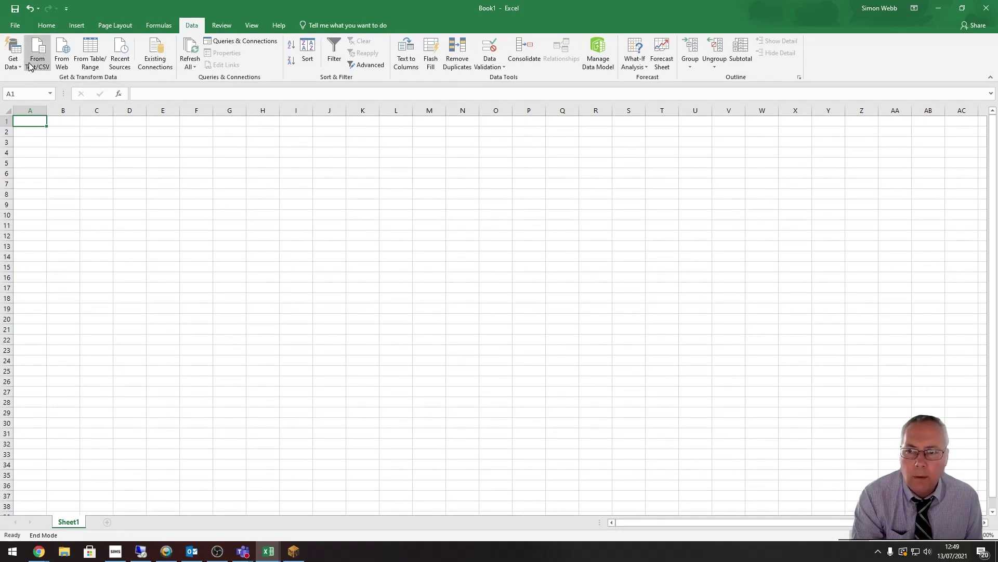
click(12, 62)
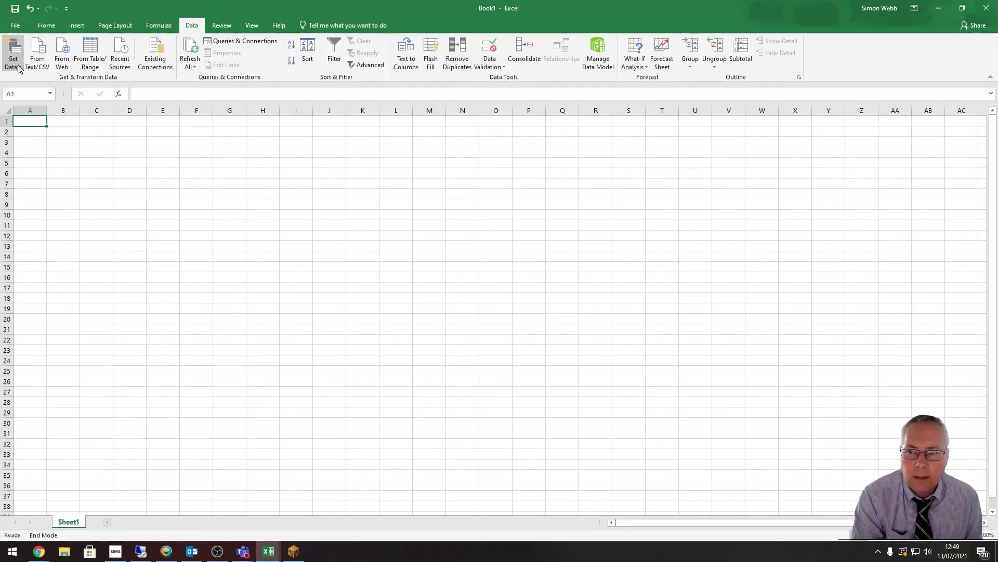
mouse_move(44, 88)
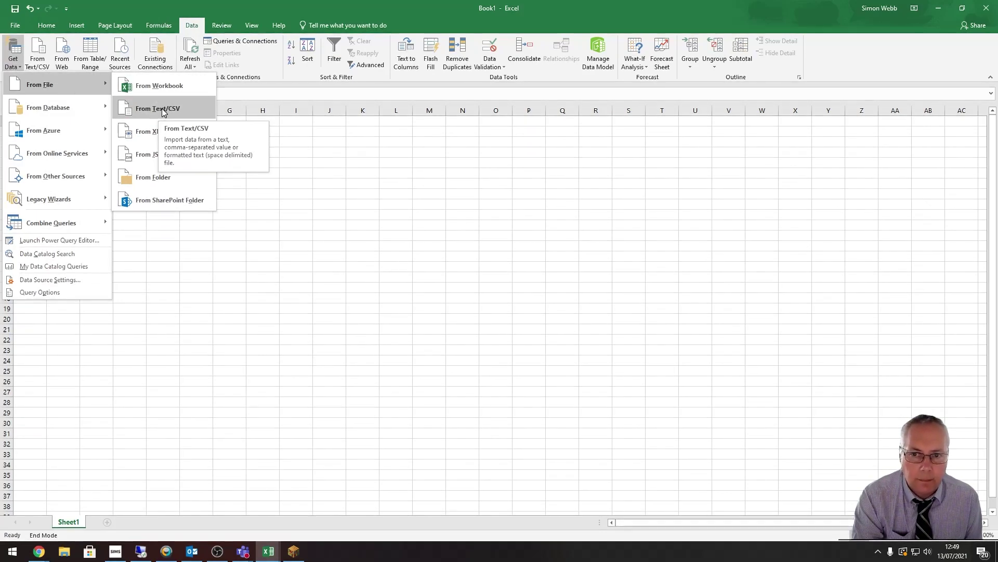
click(161, 108)
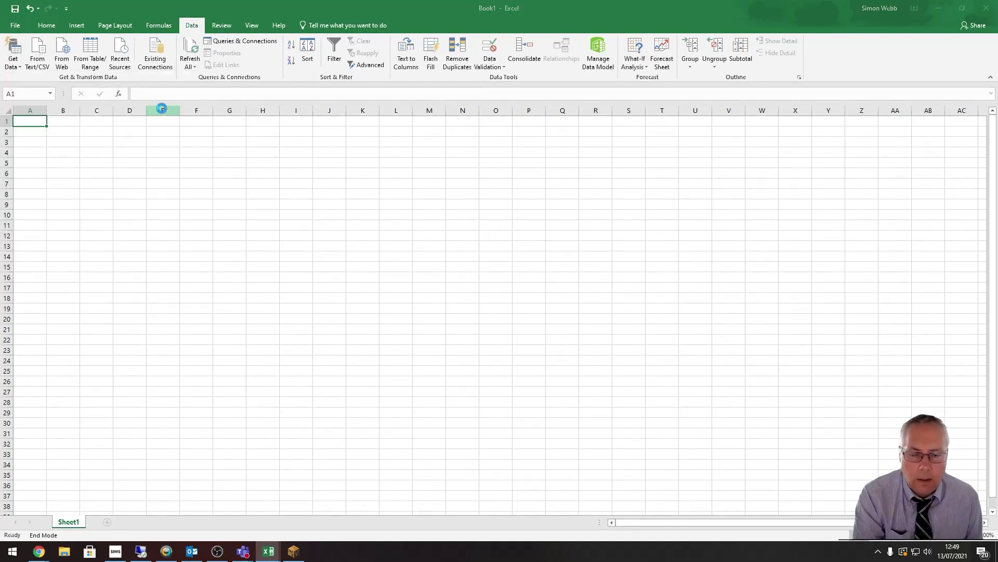
Browse to Desktop > Digital Technology Materials > Spreadsheets and open Data File.
drag(274, 12, 312, 29)
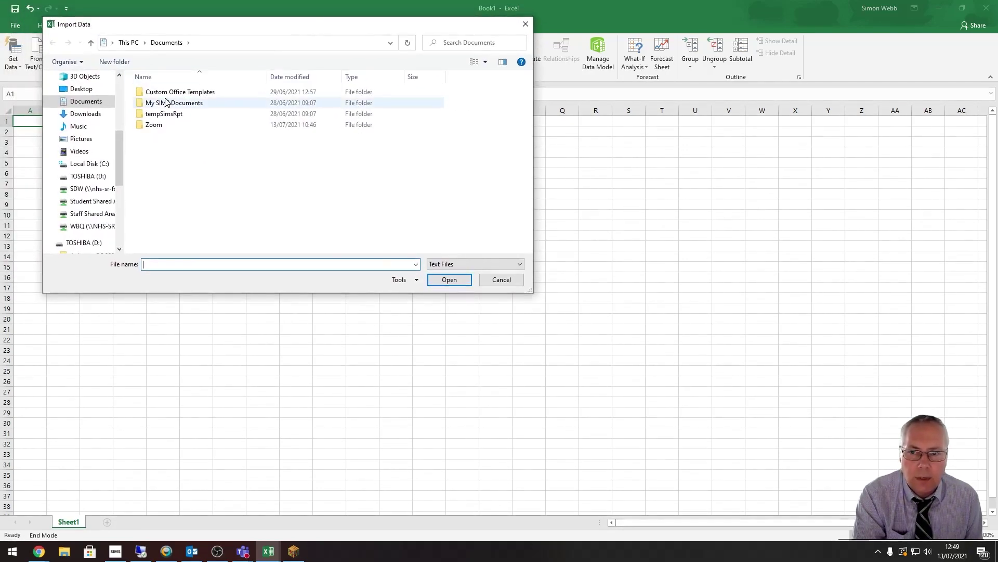
click(92, 94)
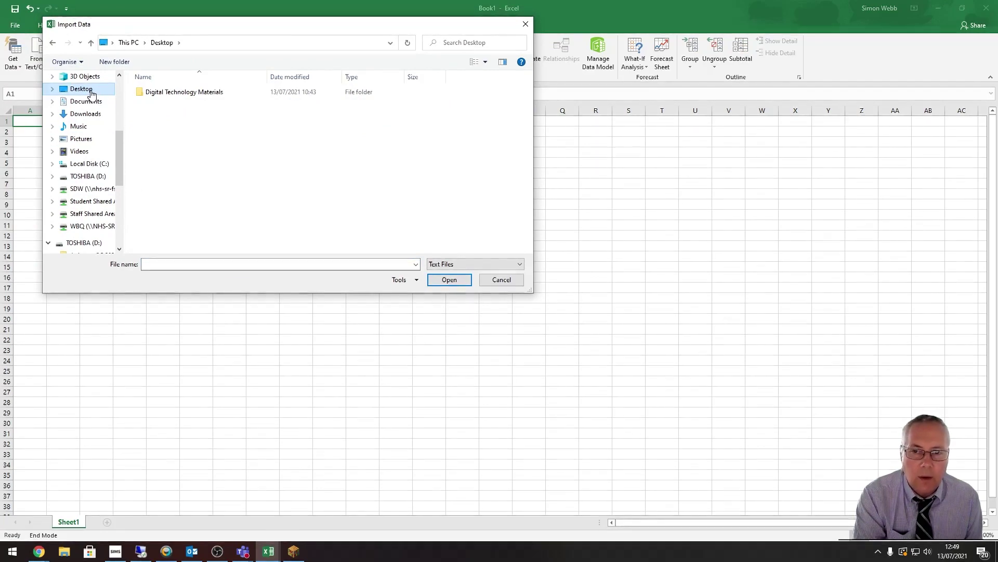
click(154, 96)
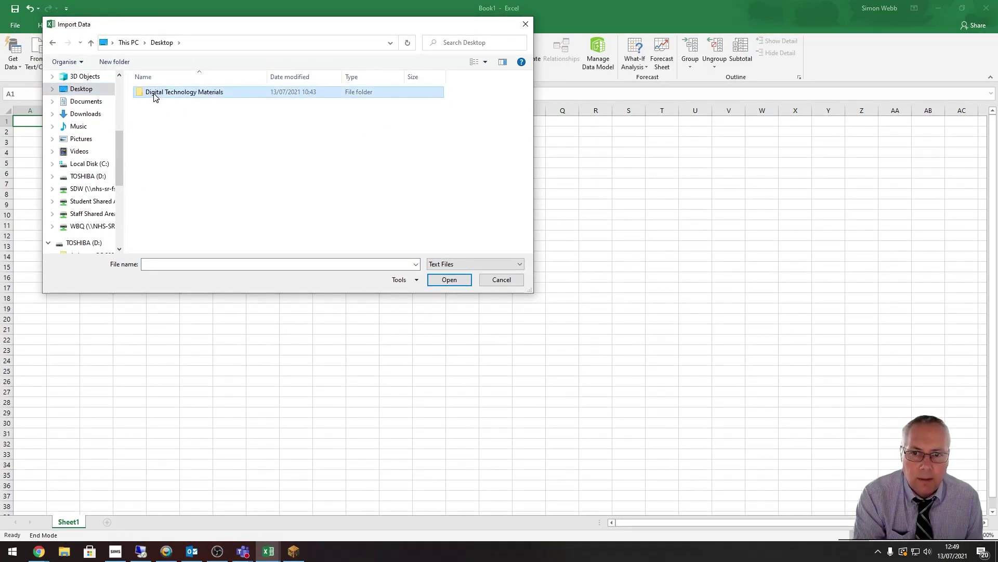
click(155, 97)
double_click(182, 93)
click(192, 100)
double_click(191, 100)
double_click(149, 97)
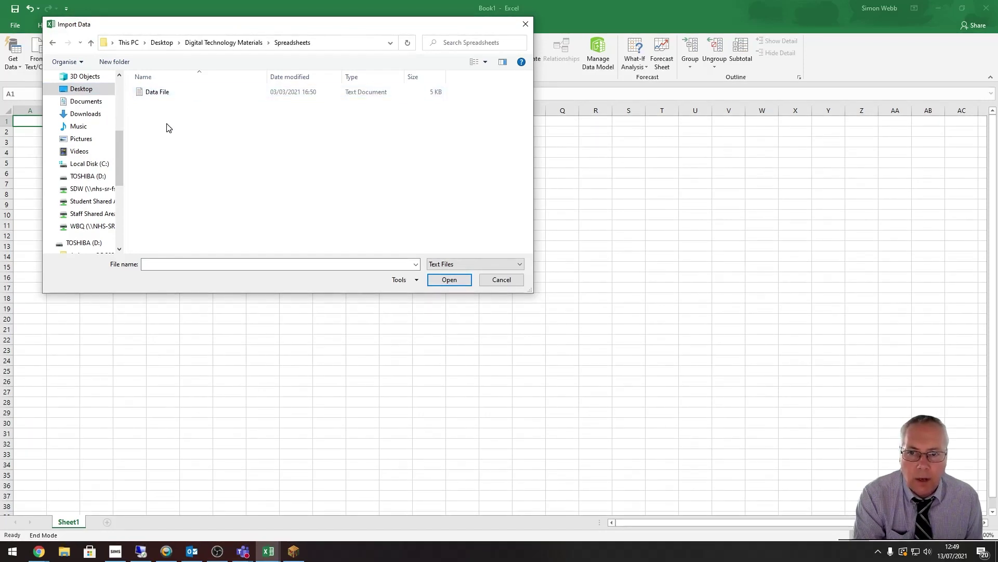
double_click(156, 93)
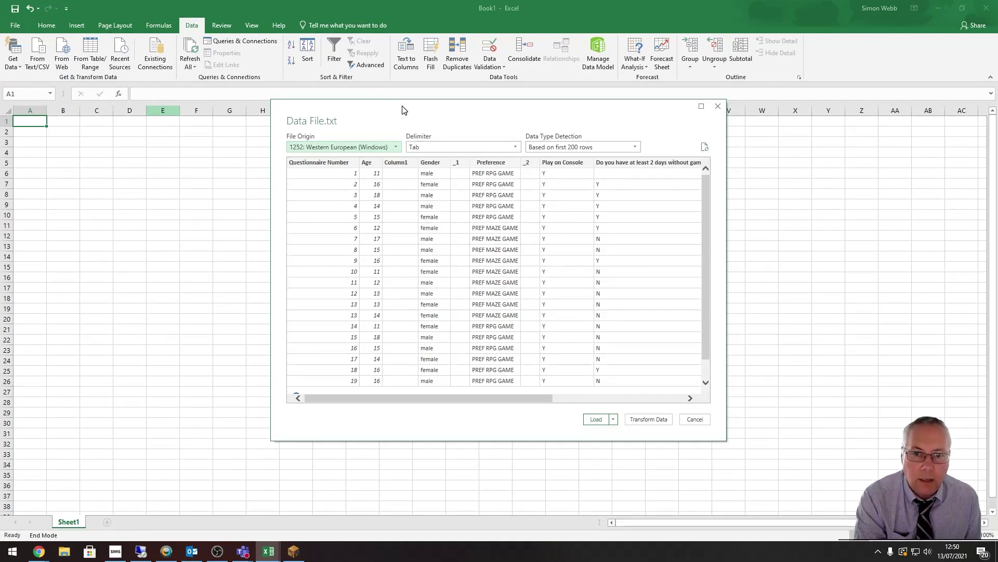
Use Load To… to place Data File in the existing worksheet at $A$1.
drag(399, 109, 316, 87)
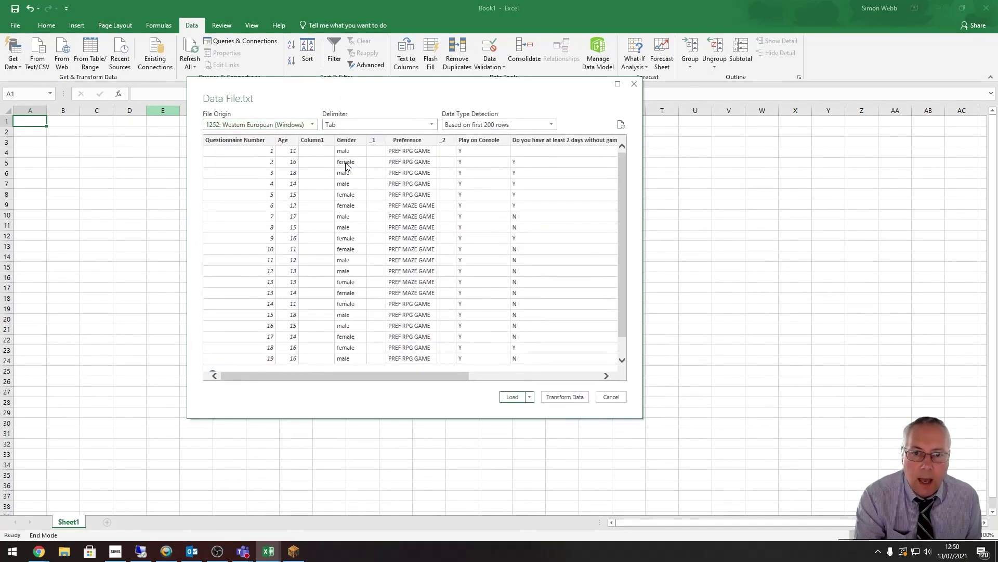
click(530, 397)
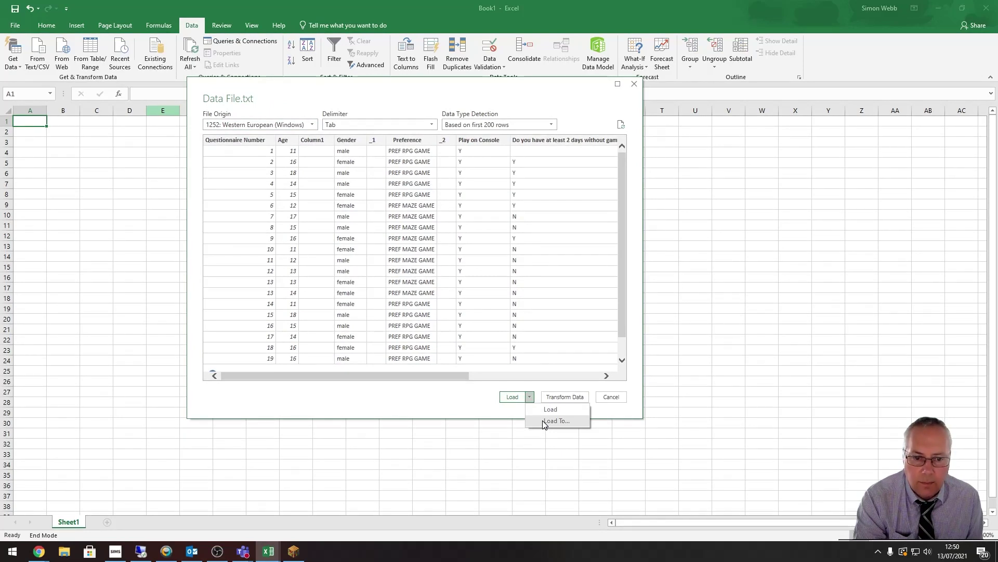
click(543, 421)
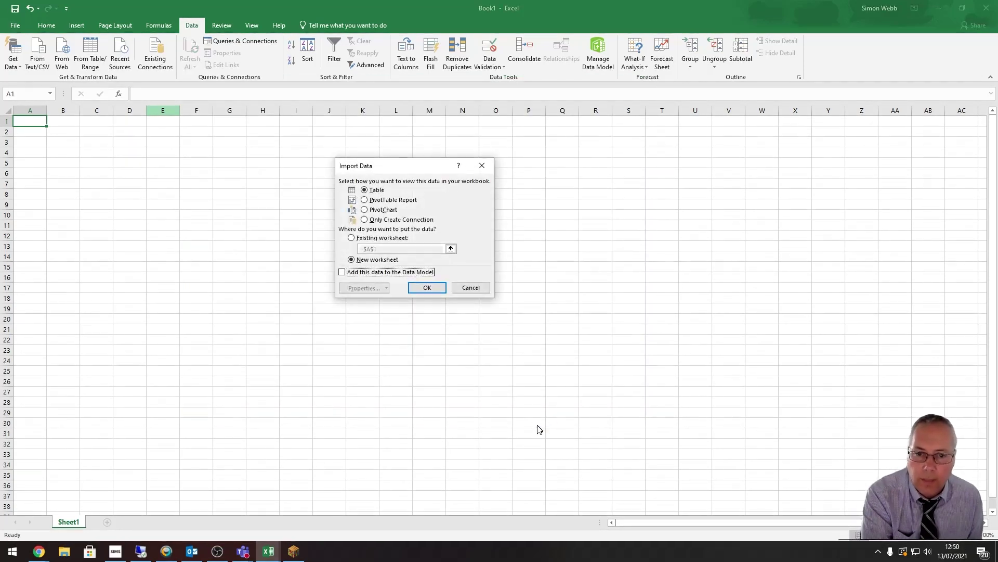
click(351, 238)
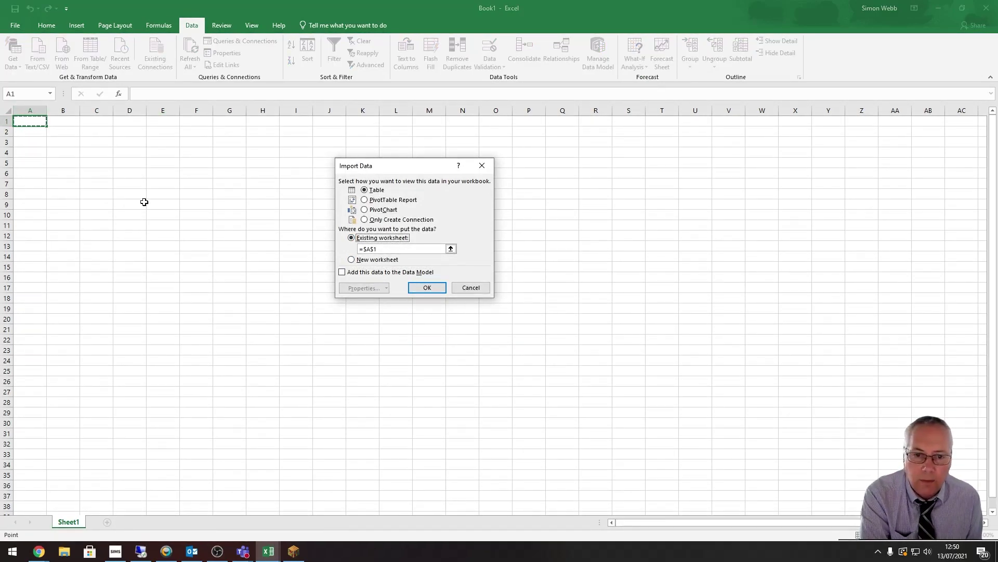
click(425, 289)
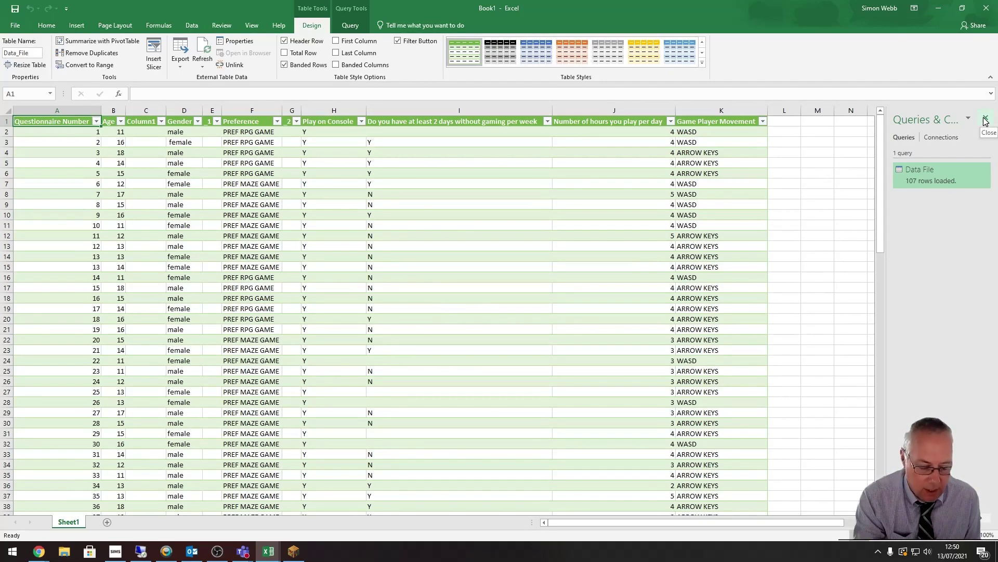
Close the Queries & Connections pane once the Data_File table has loaded.
click(986, 121)
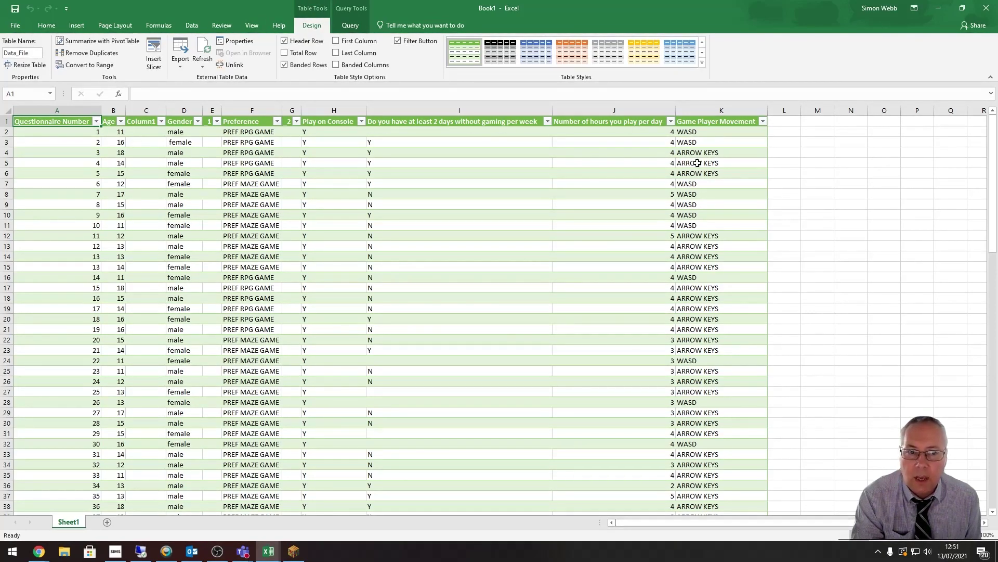
Convert the Data_File table to a normal range and clear formats from the whole sheet.
click(76, 67)
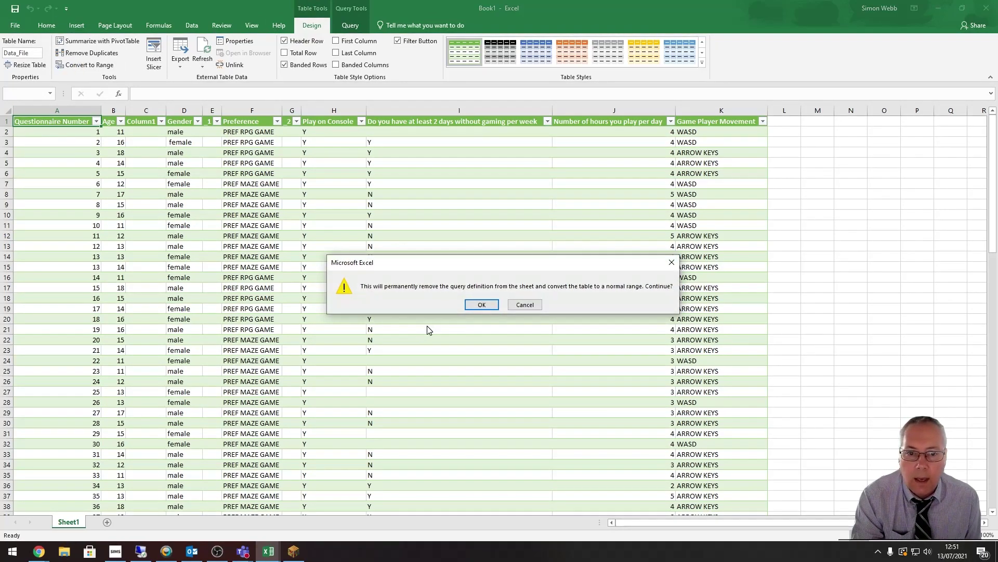
click(477, 307)
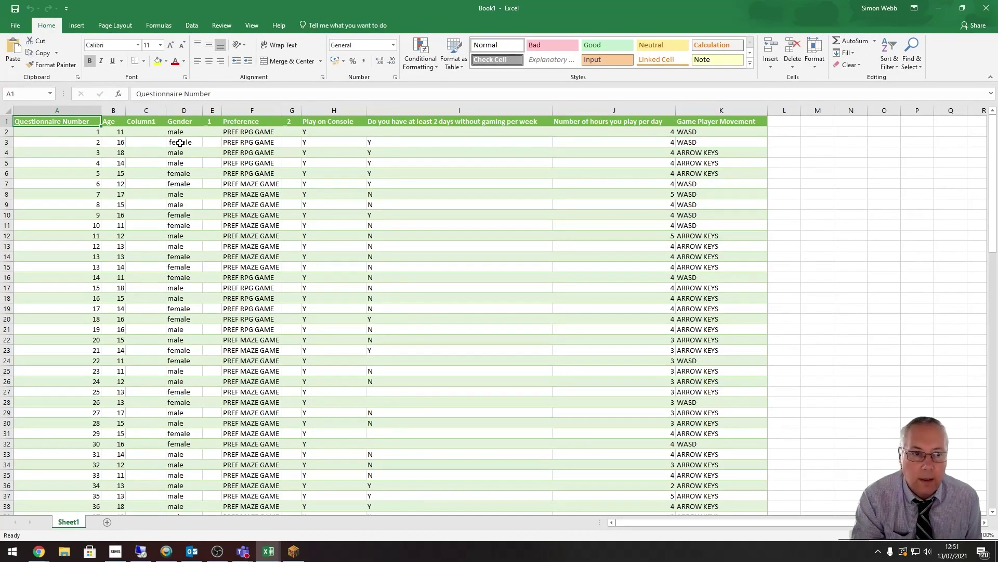
click(7, 111)
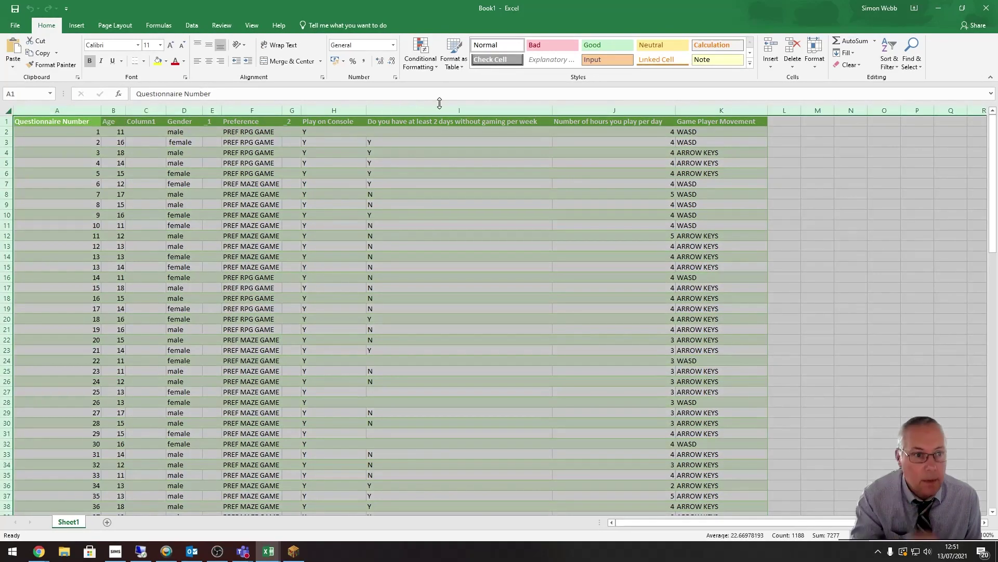
click(859, 71)
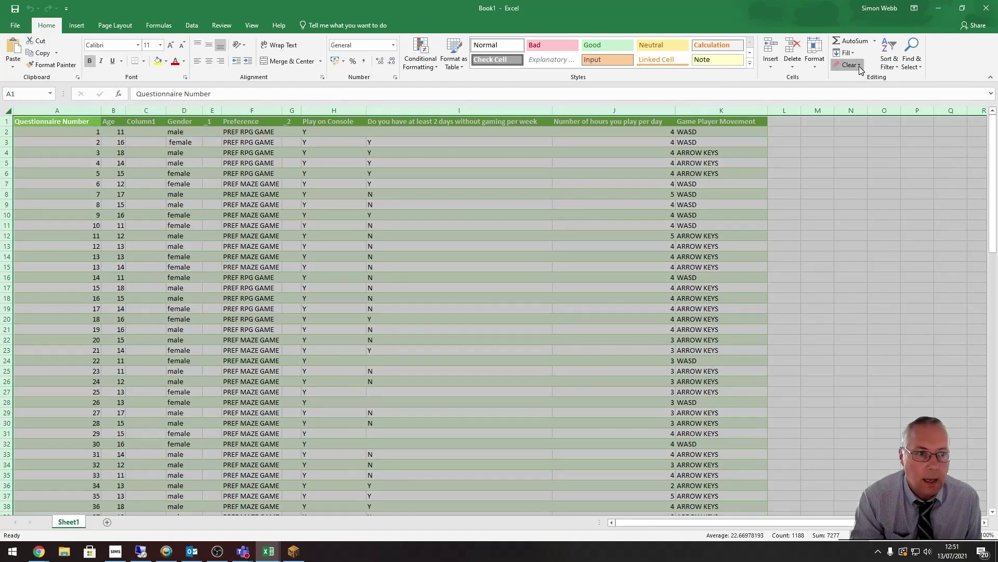
click(868, 90)
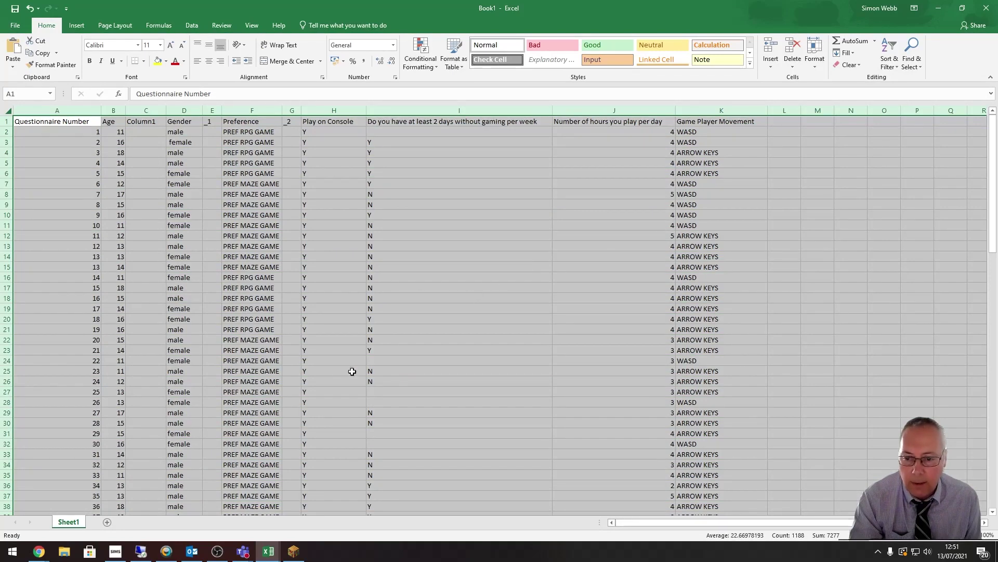
Add Sheet2 and import Data File with Get Data > Legacy Wizards > From Text (Legacy).
click(107, 522)
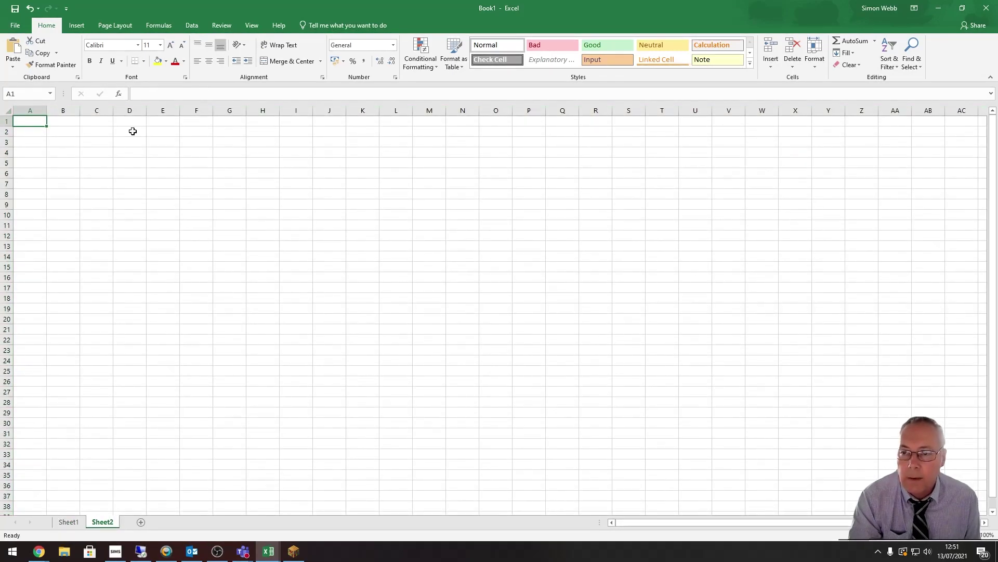
click(196, 26)
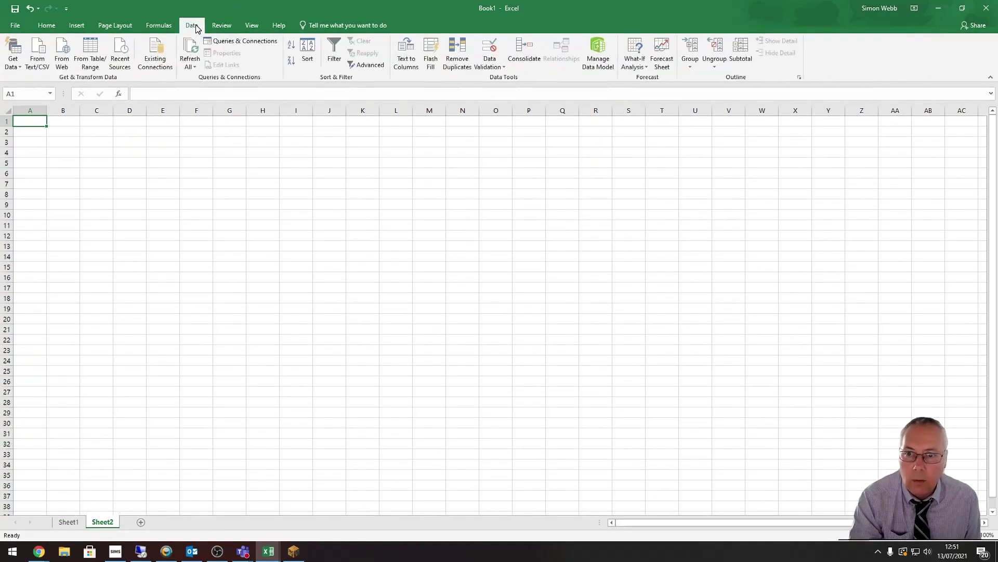
click(19, 67)
mouse_move(42, 99)
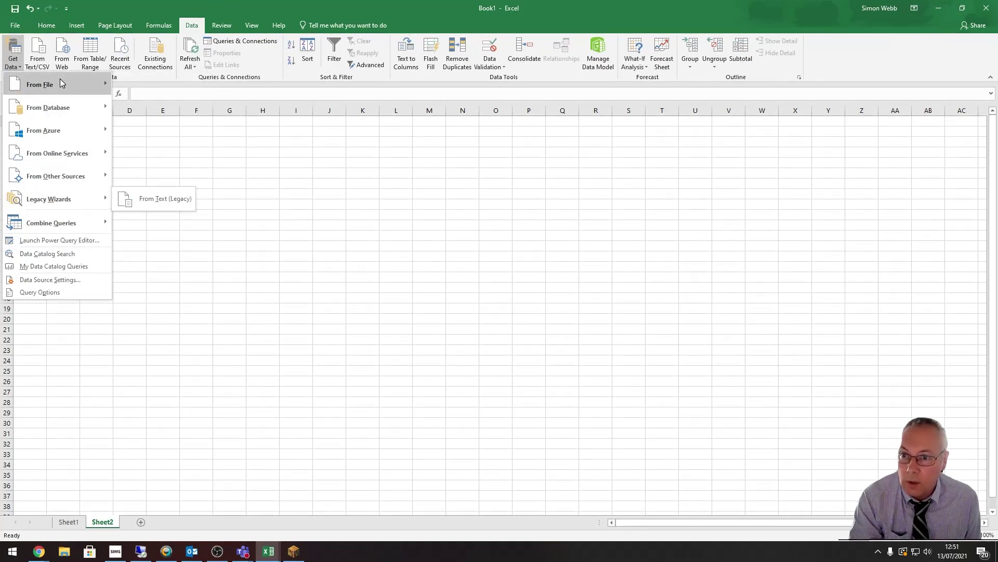
click(144, 198)
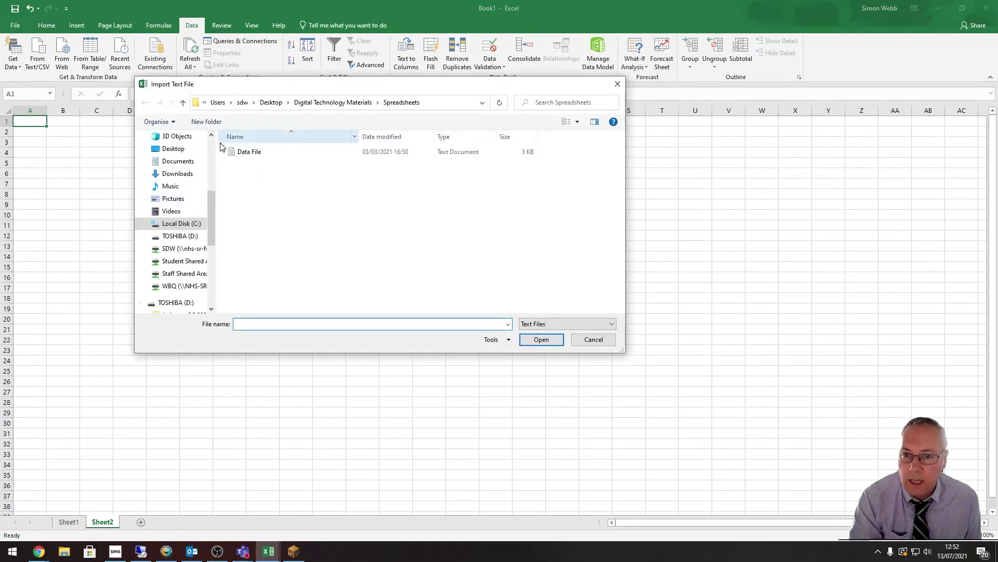
click(242, 154)
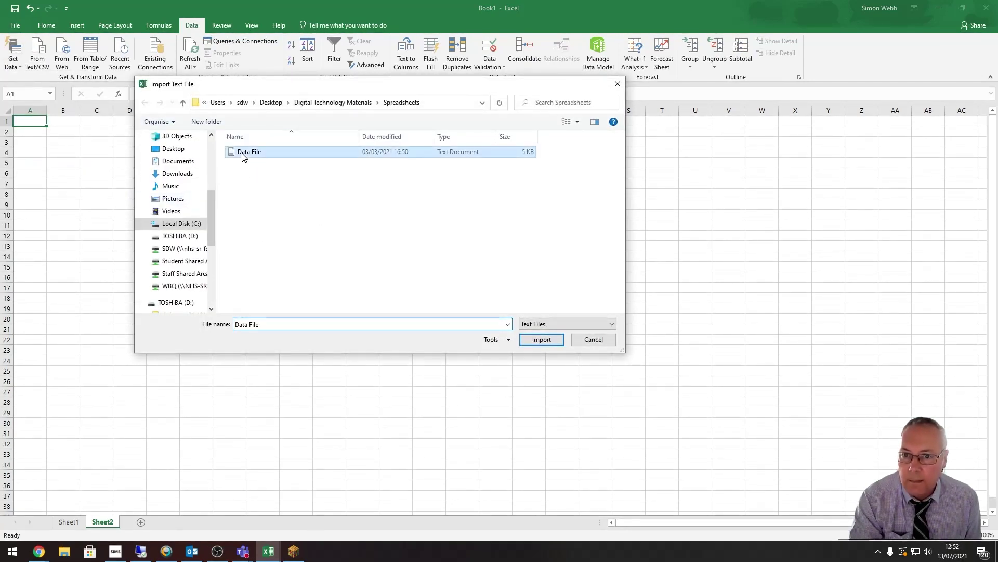
click(538, 342)
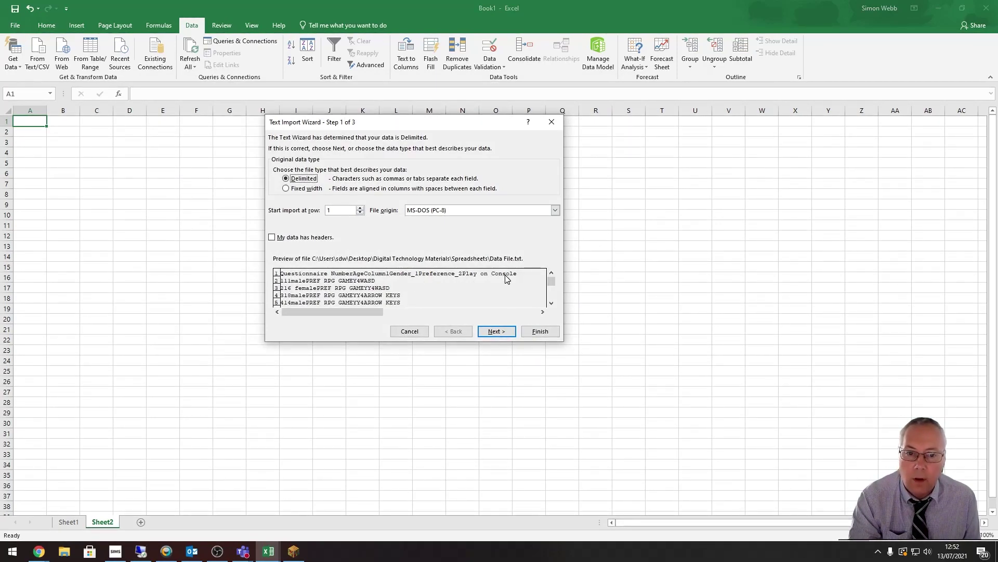
Tick My data has headers, keep the Tab delimiter, and finish the Text Import Wizard.
click(272, 237)
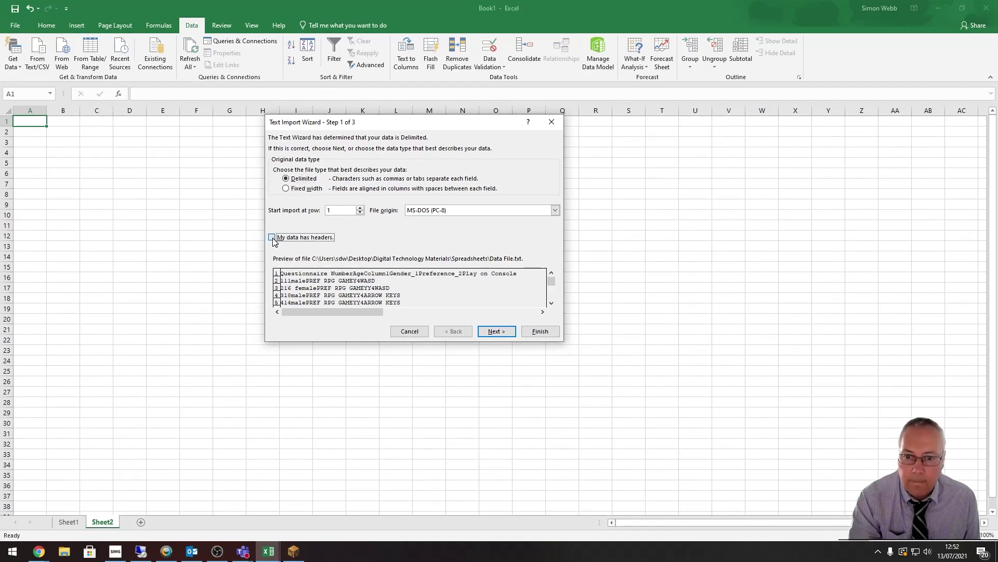
click(503, 331)
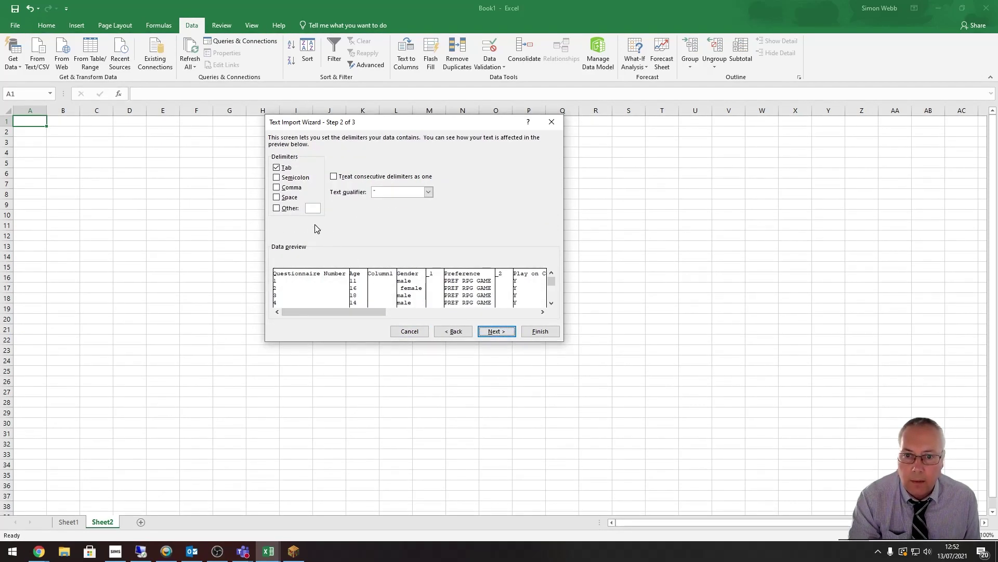
click(276, 167)
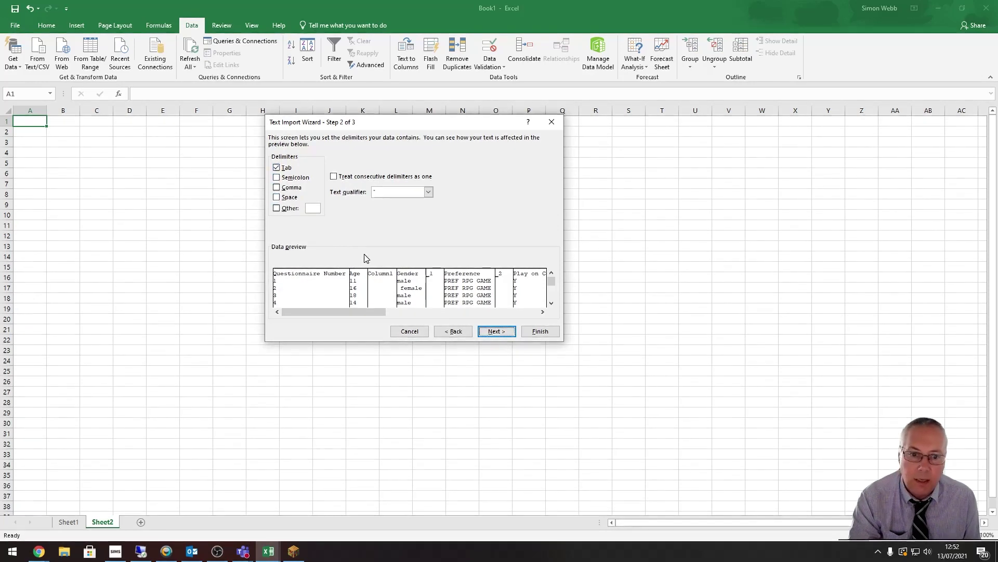
click(496, 331)
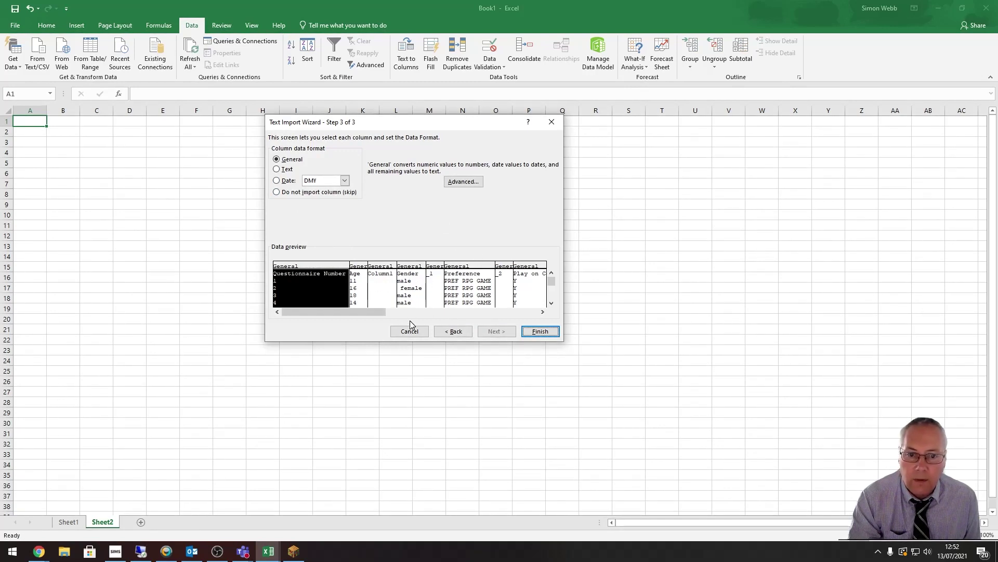
click(541, 331)
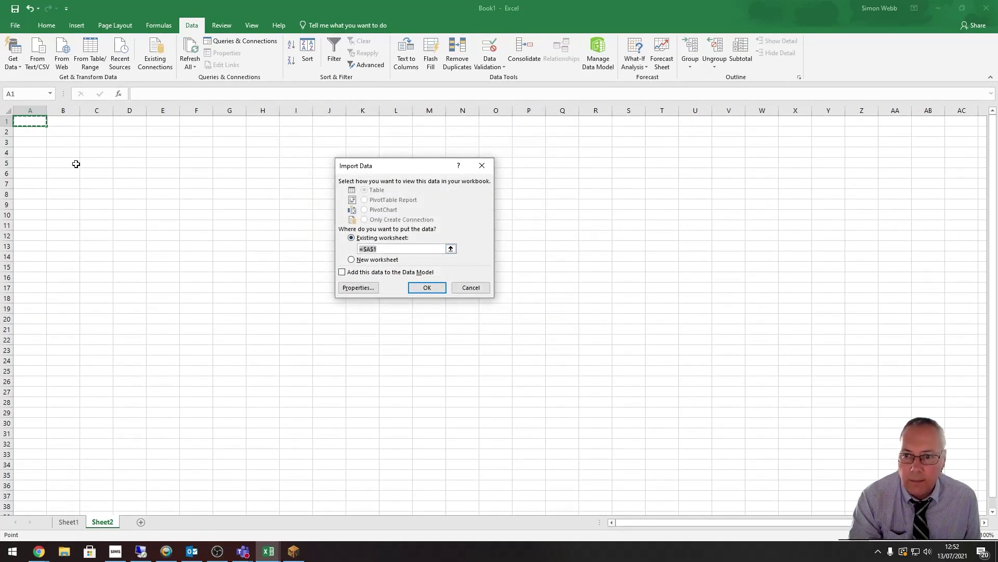
Accept Existing worksheet =$A$1 in the Import Data dialog to fill Sheet2.
click(427, 289)
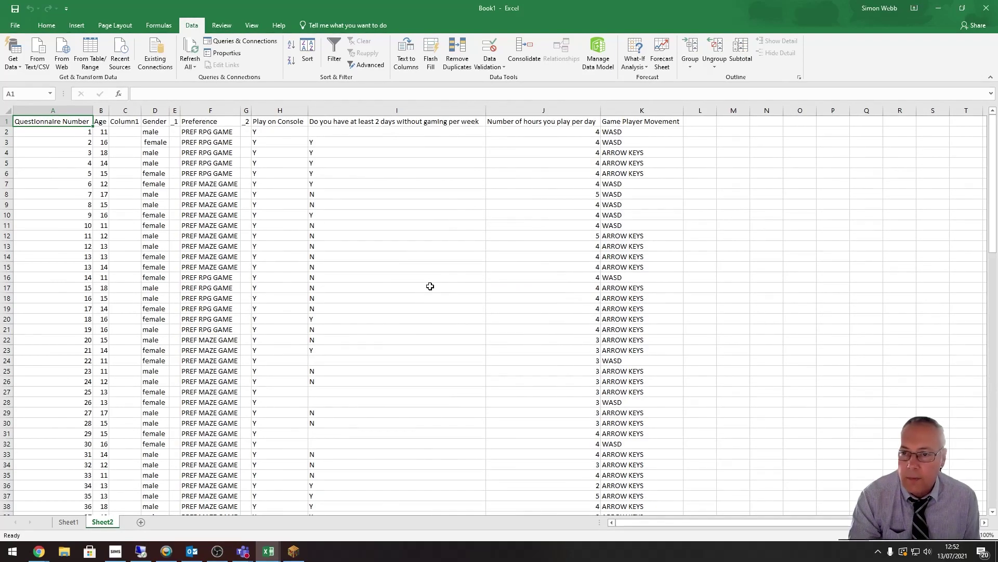